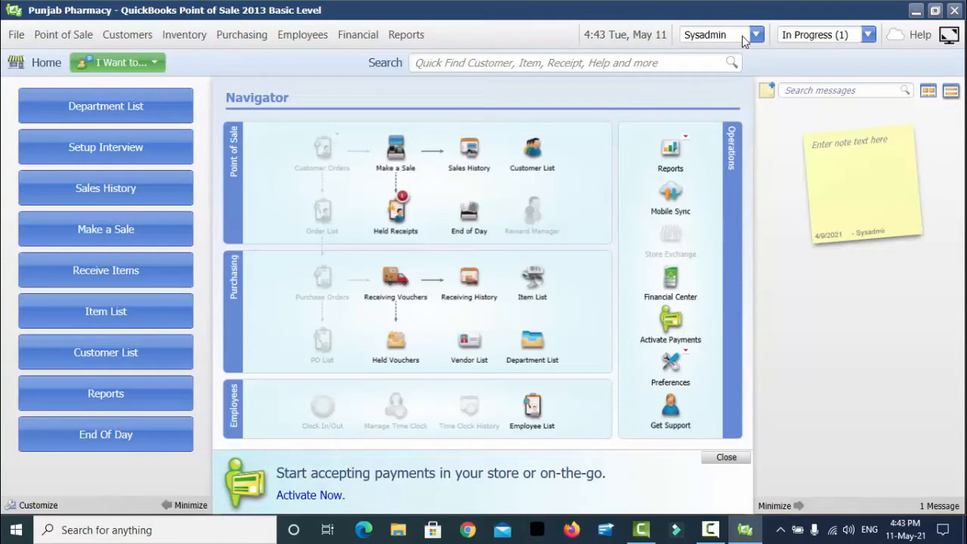
- Check the log-out options and which users are on the store workstations, then open the Employees menu
left_click(755, 35)
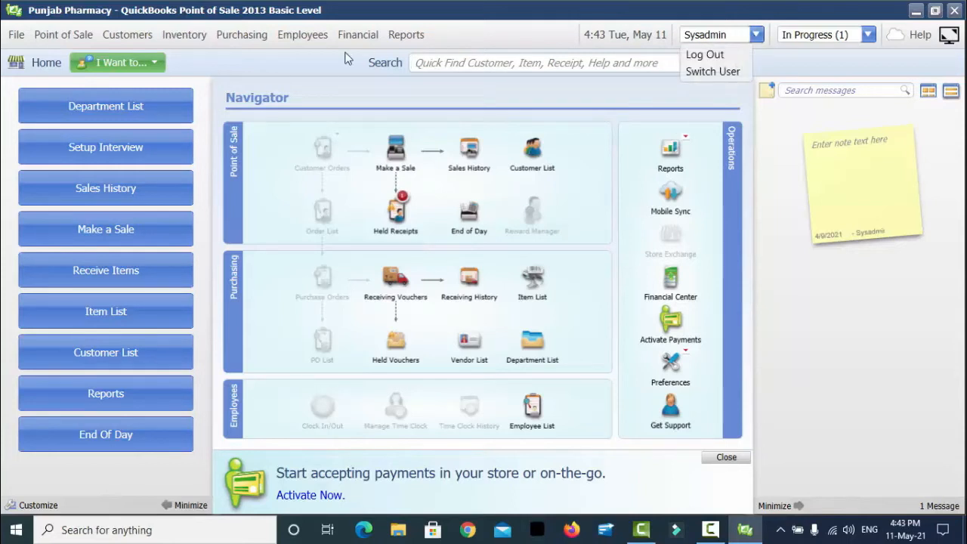
left_click(472, 34)
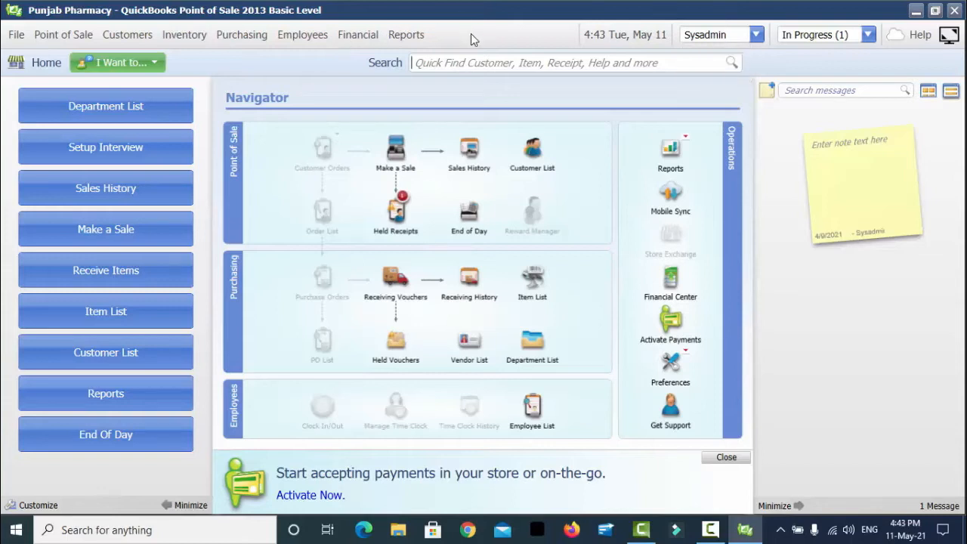
left_click(15, 36)
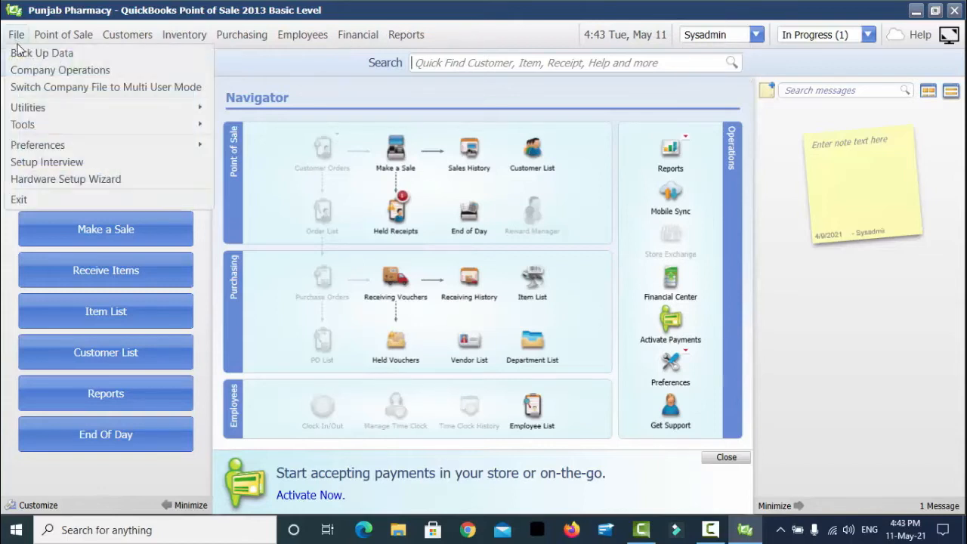
mouse_move(66, 128)
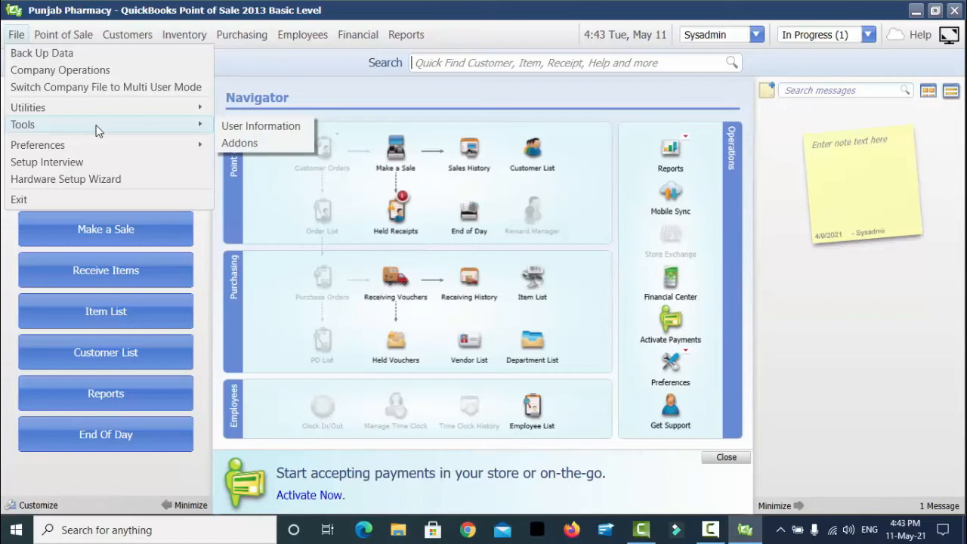
left_click(236, 129)
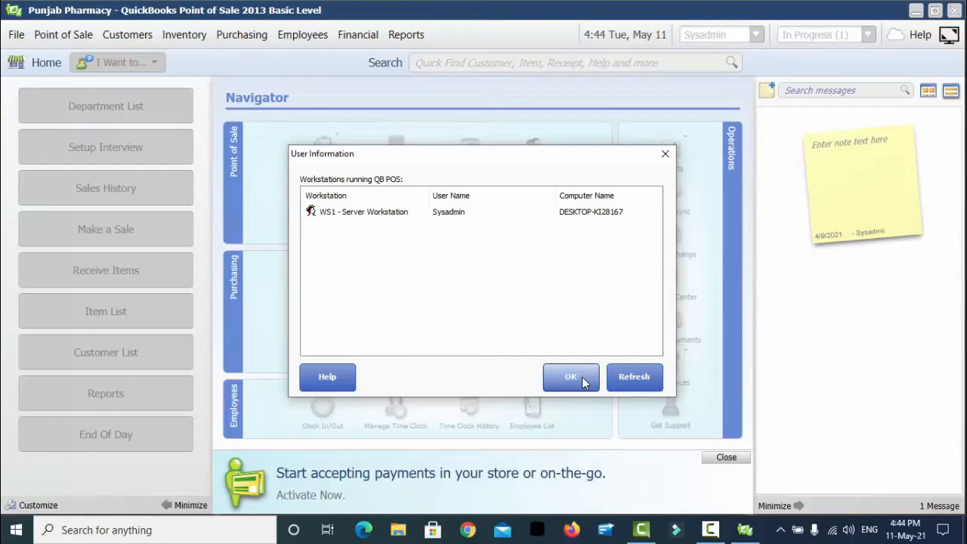
left_click(582, 383)
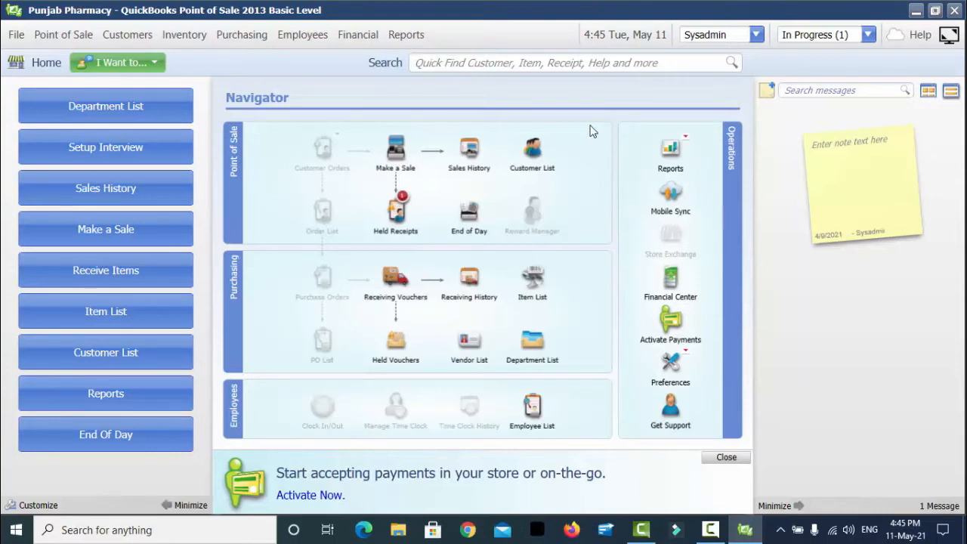
left_click(323, 43)
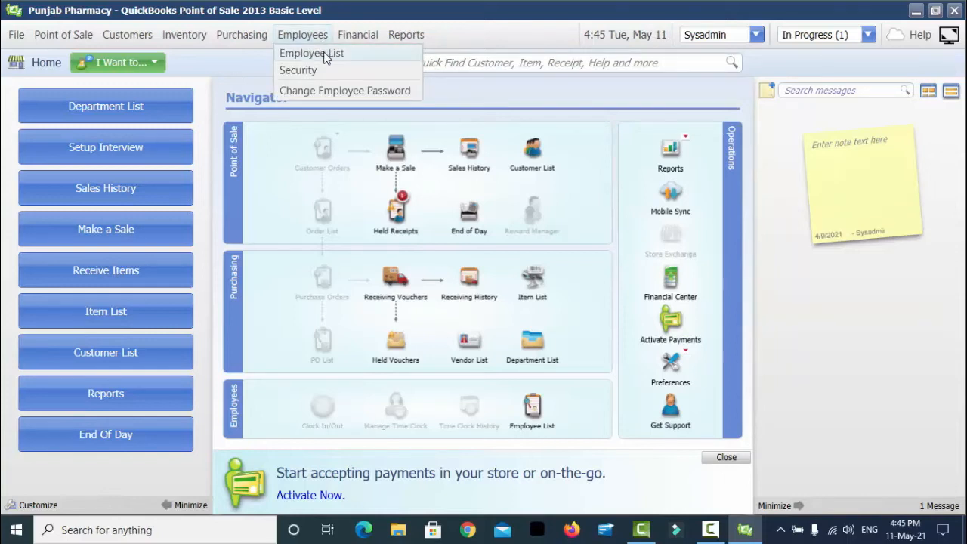
- Open the Employee List of four staff records and start a new employee record
left_click(325, 54)
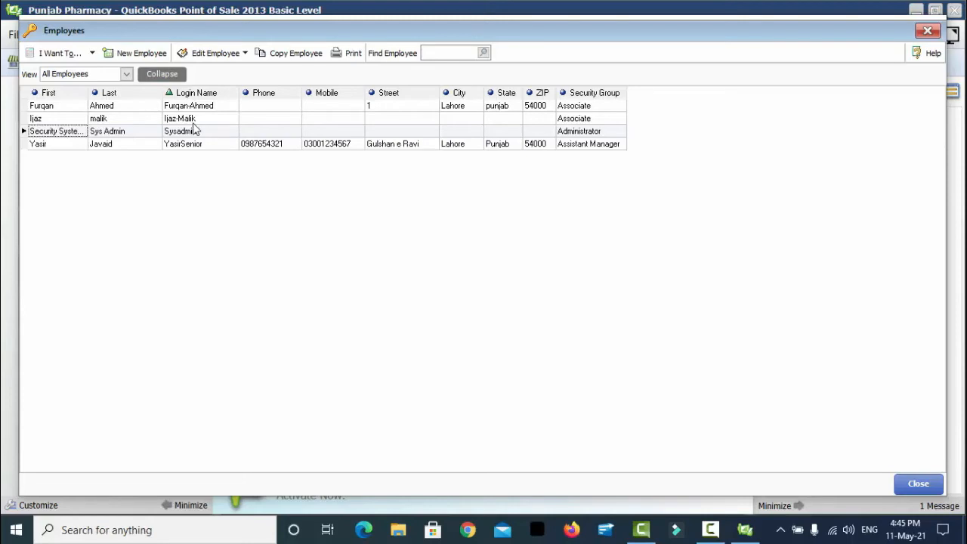
left_click(135, 55)
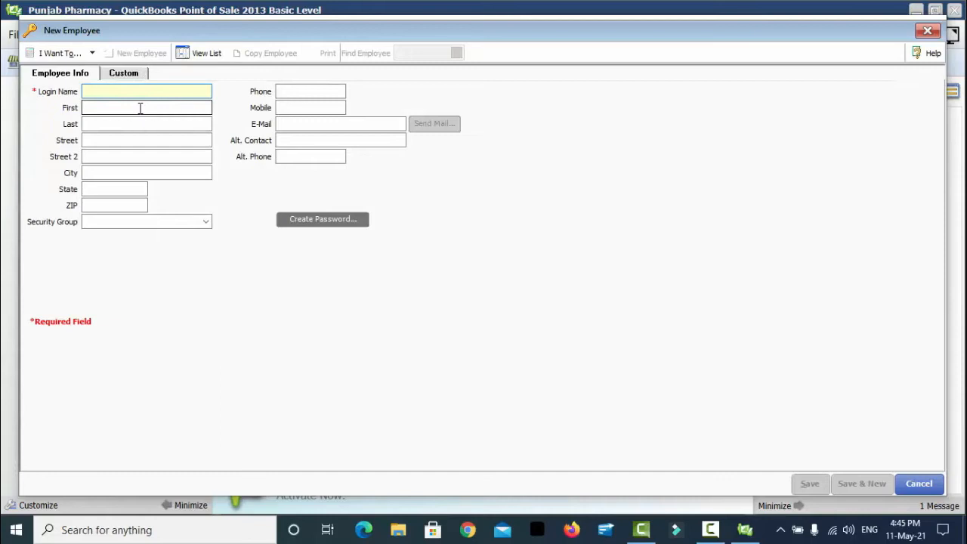
- Enter the new employee's login name, first name and last name in the form
type("Jahangir ")
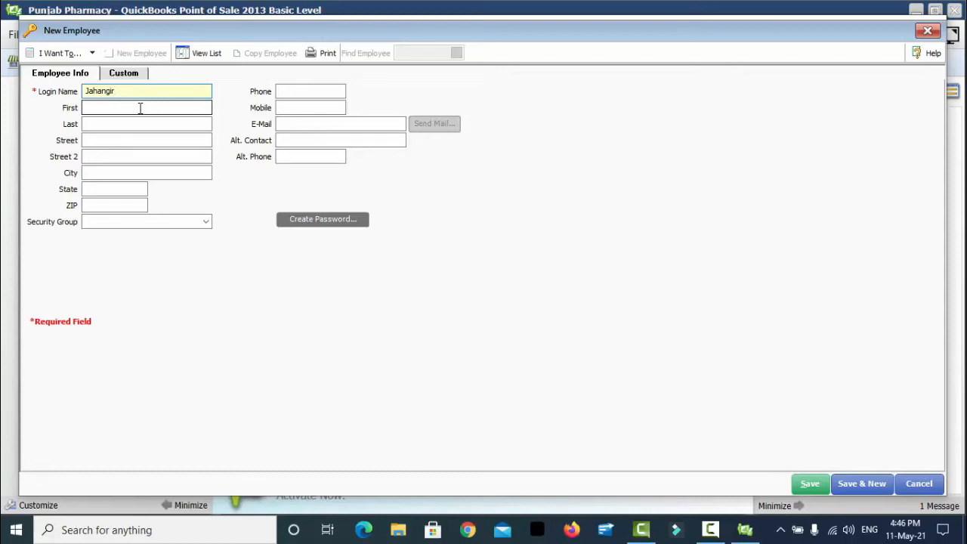
type("91")
left_click(140, 108)
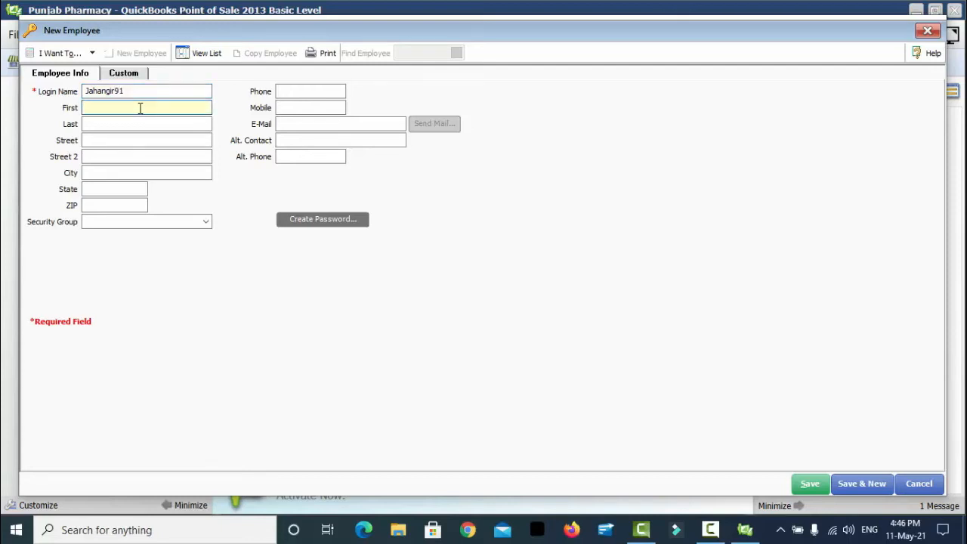
key("Tab")
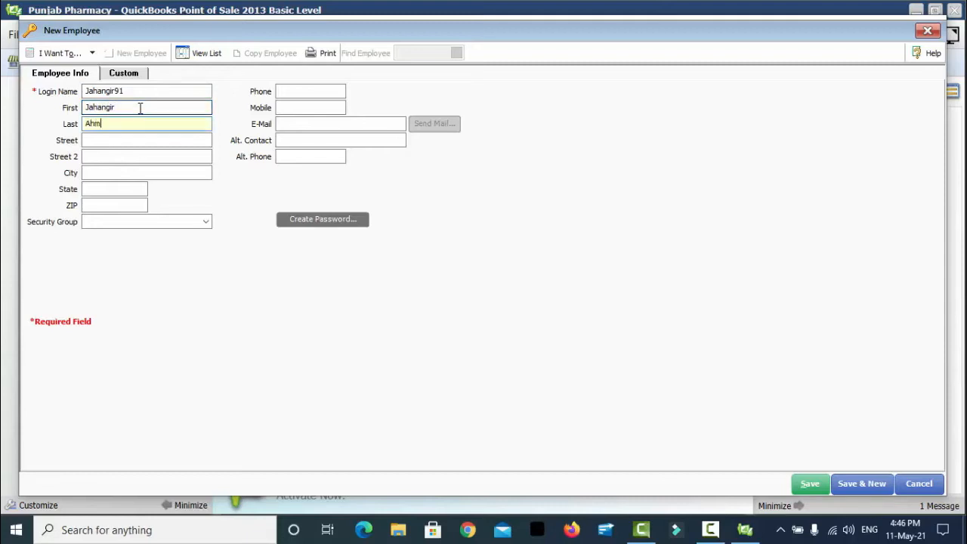
key("Tab")
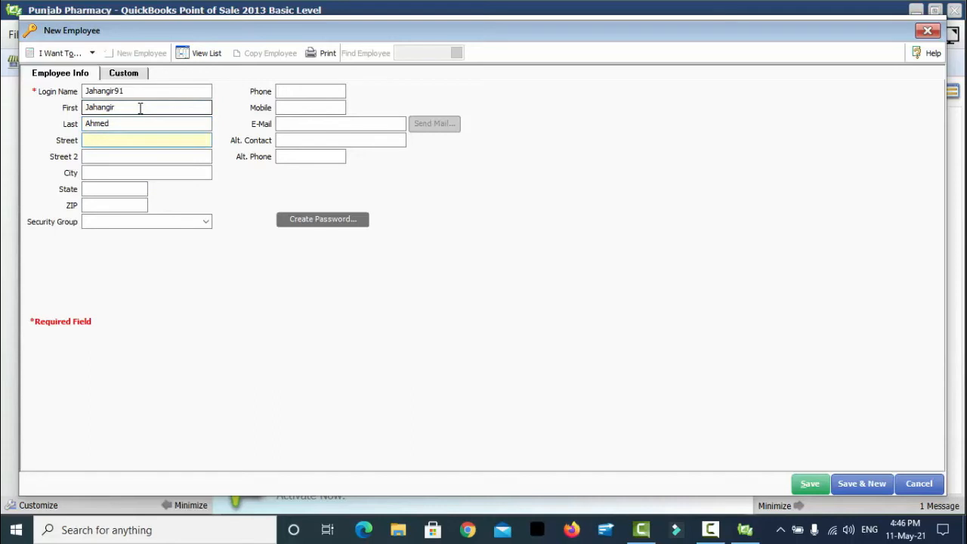
key("Tab")
key("Tab")
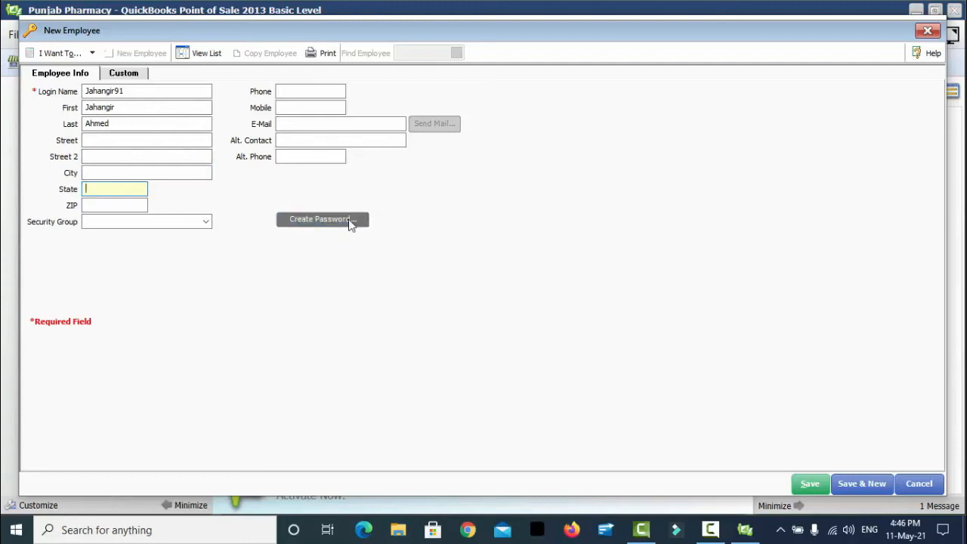
- Enter a four-character password for the new employee and type it again to confirm
left_click(346, 219)
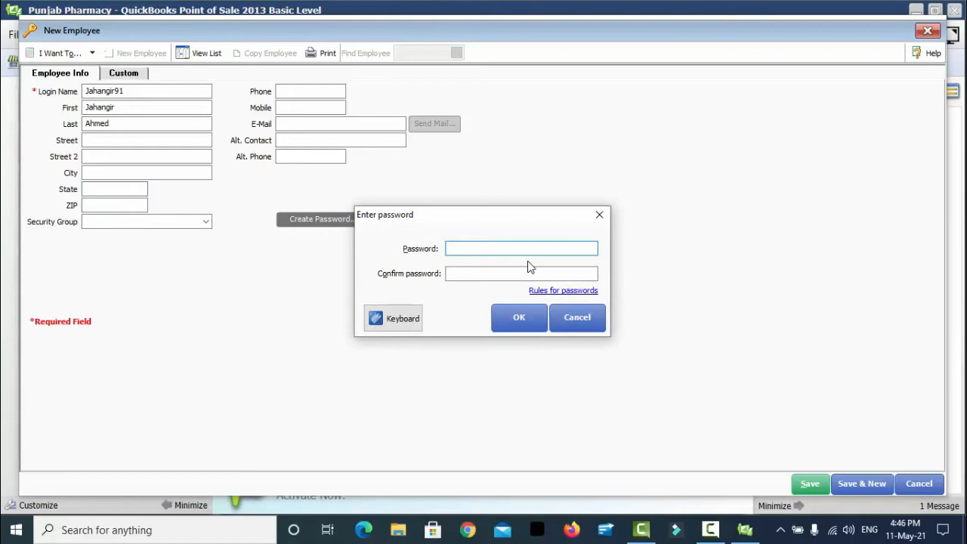
type("*")
key("BackSpace")
type("****")
key("Tab")
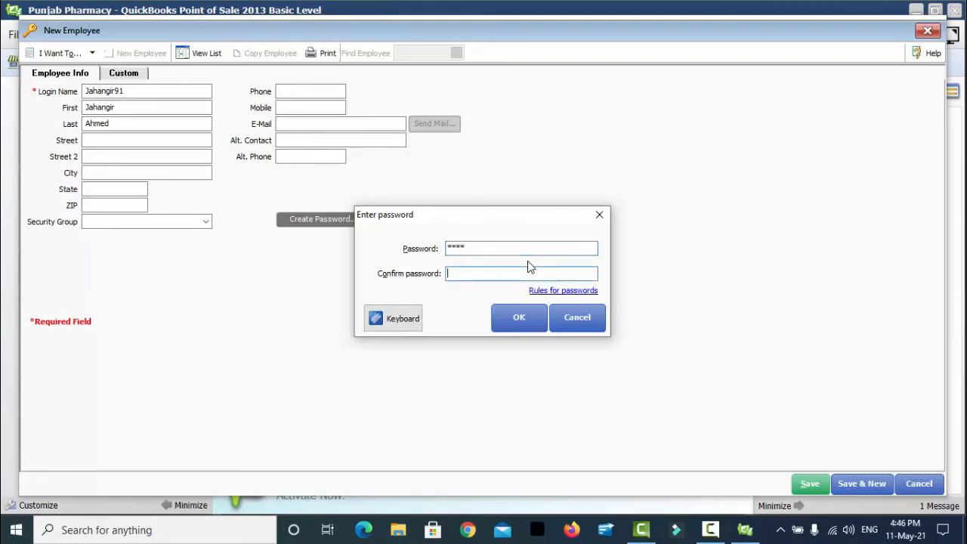
type("****")
- Try the on-screen Virtual Keyboard for password entry, then dismiss it
left_click(402, 320)
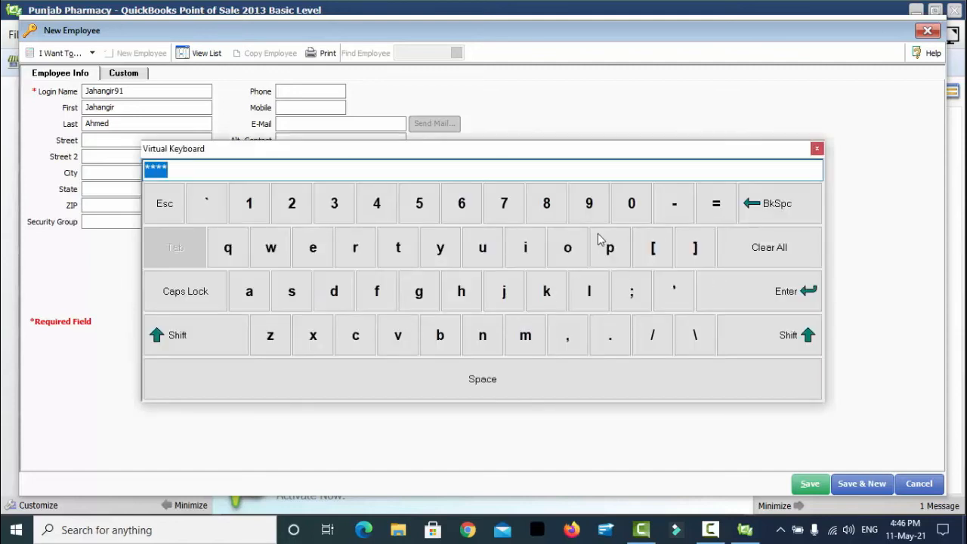
left_click(627, 204)
left_click(763, 203)
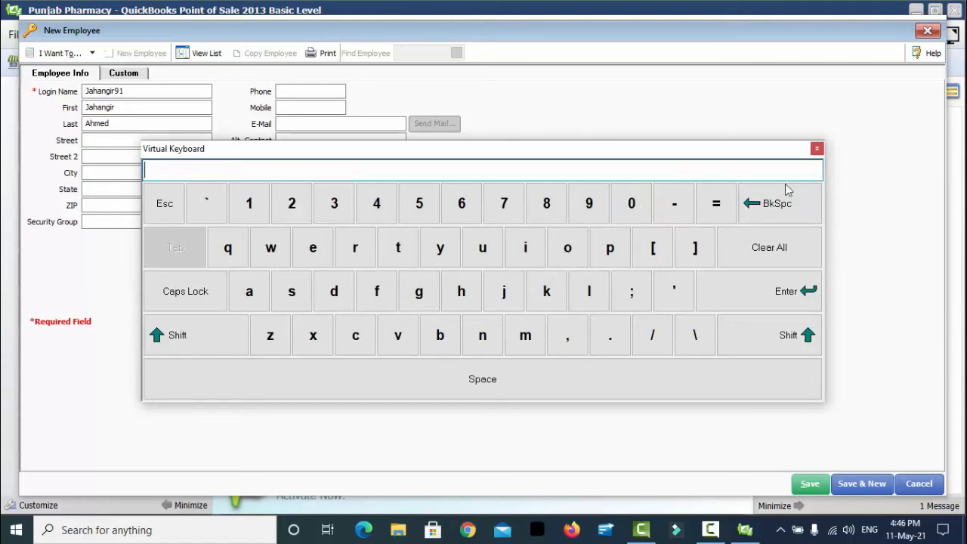
left_click(817, 149)
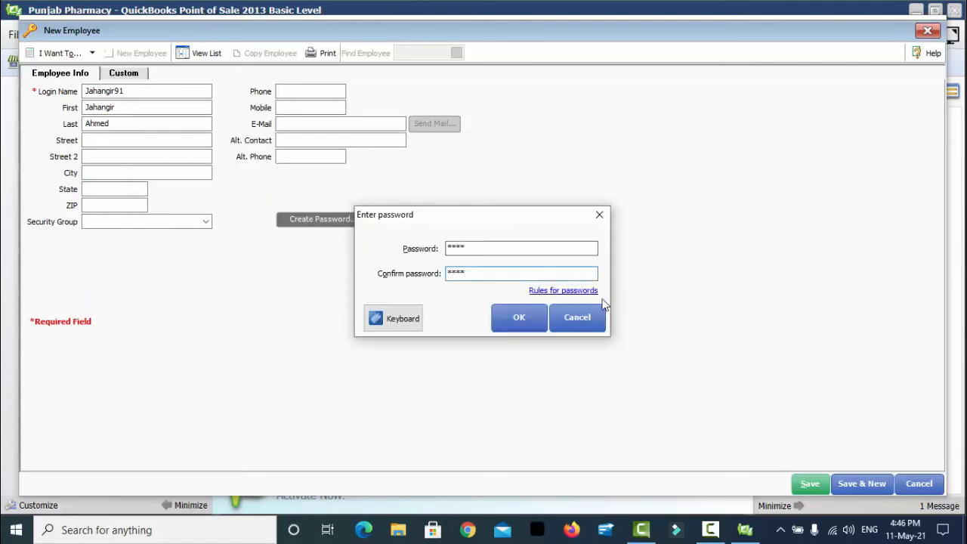
- Read the Rules for passwords help, close it, and accept the password
left_click(569, 293)
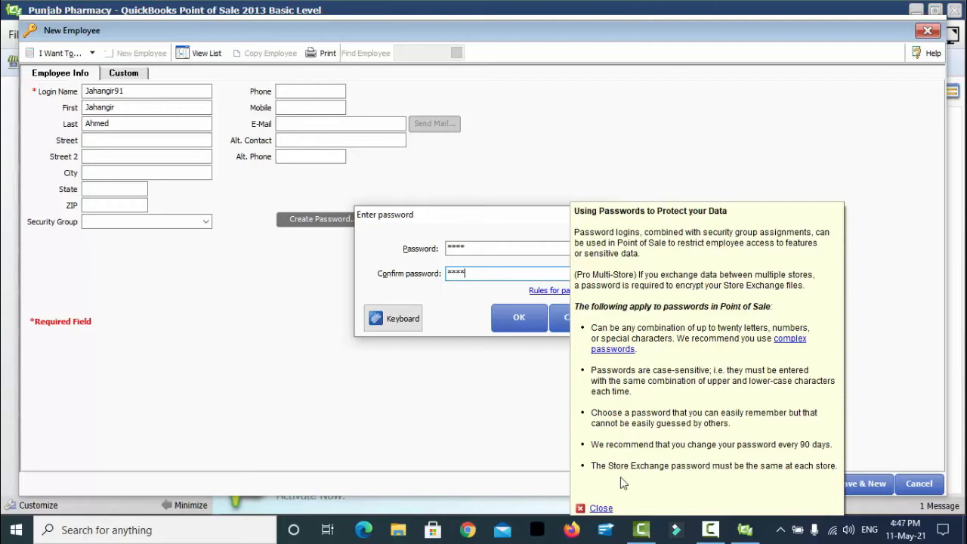
left_click(601, 508)
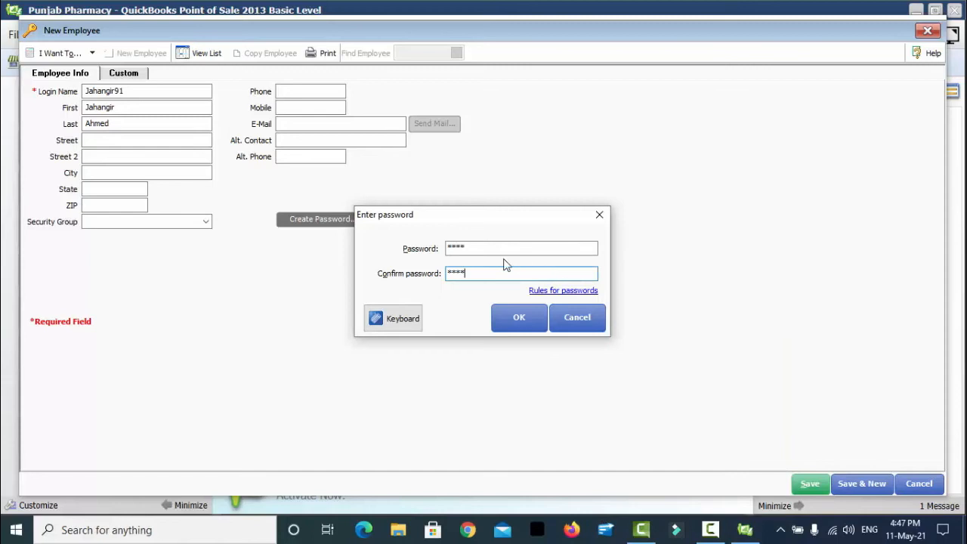
left_click(508, 318)
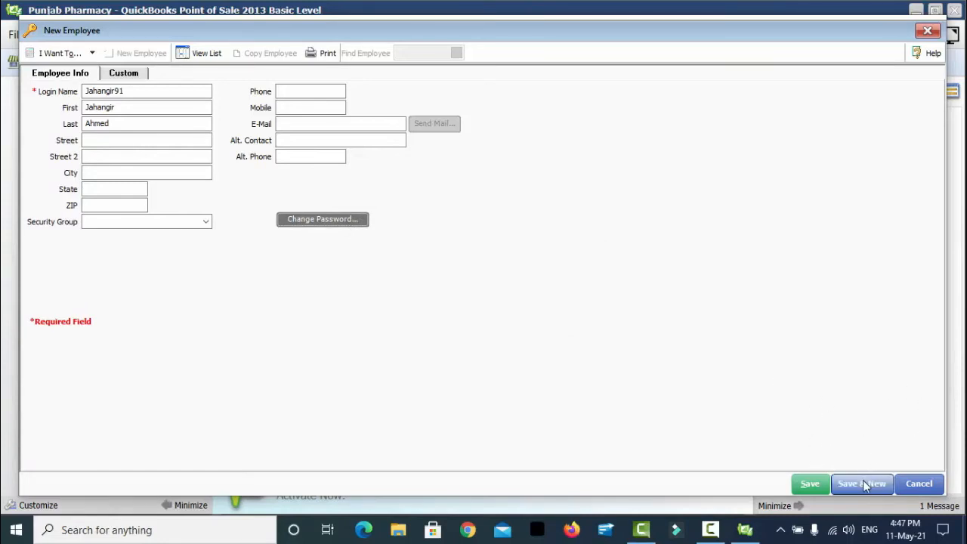
- Save the new employee as the fifth record and close the Employees list
left_click(804, 482)
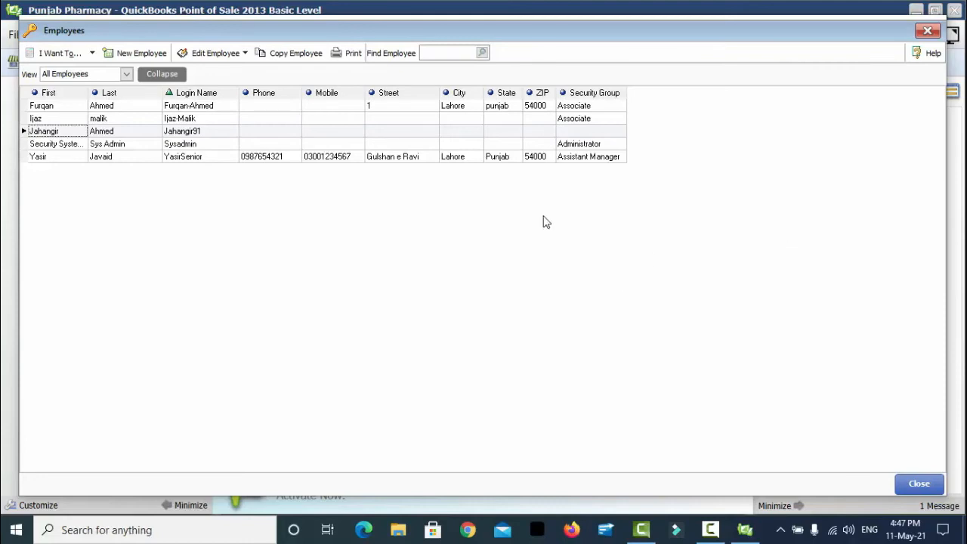
left_click(915, 484)
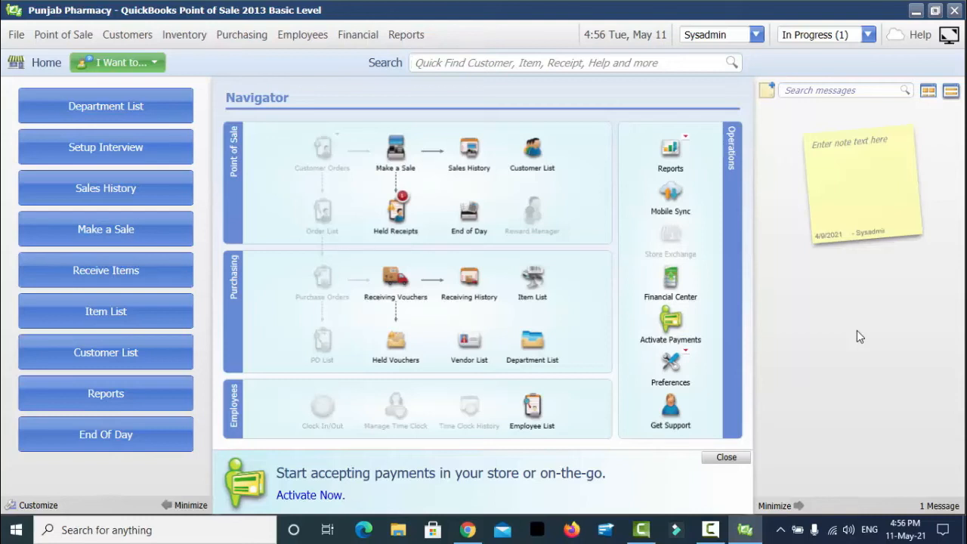
- Open the new employee's record from Employees > Employee List
left_click(303, 38)
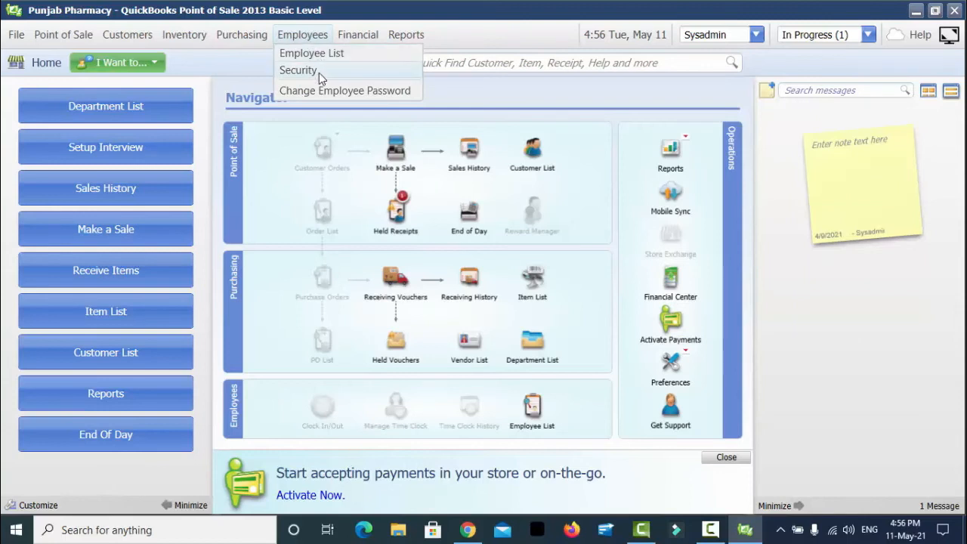
left_click(328, 57)
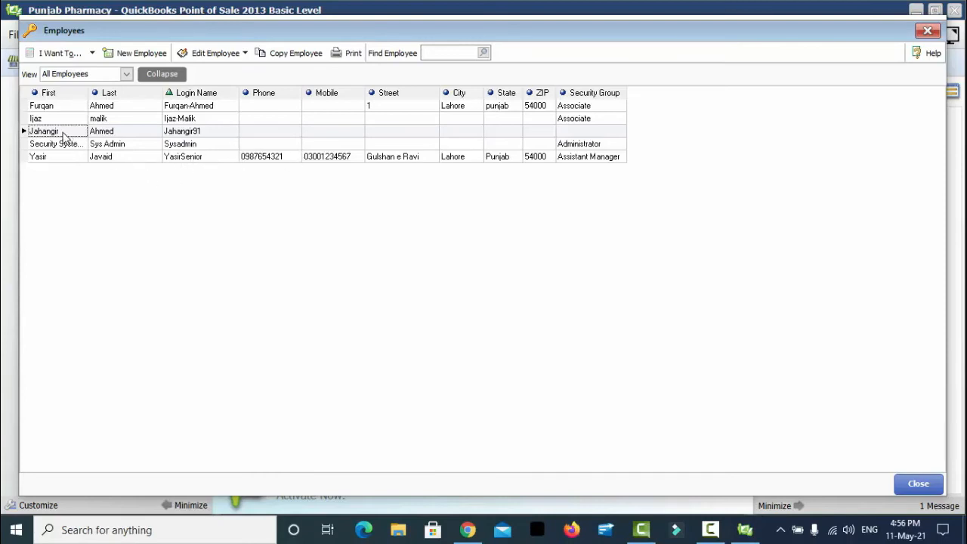
double_click(64, 136)
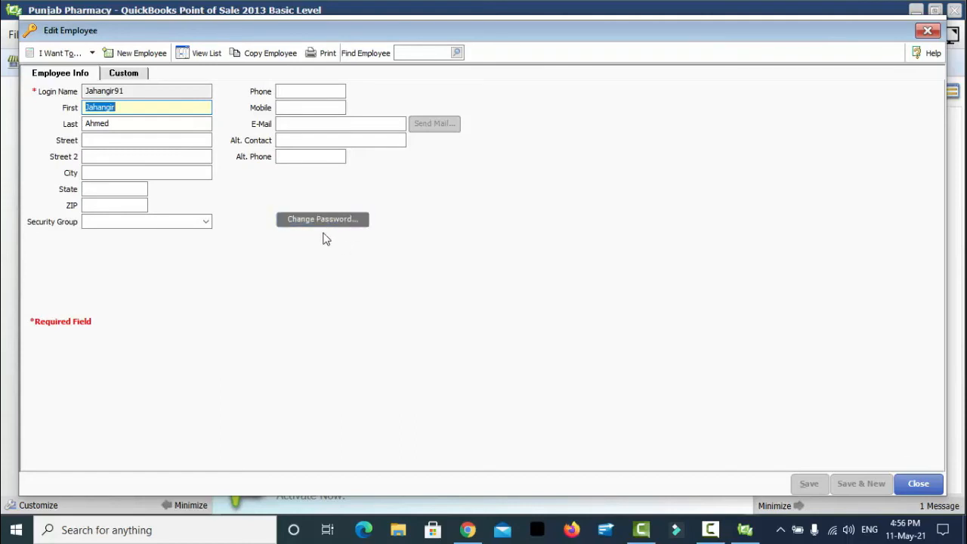
- Replace the employee's password with a new four-character one, save the record and close the list
left_click(325, 221)
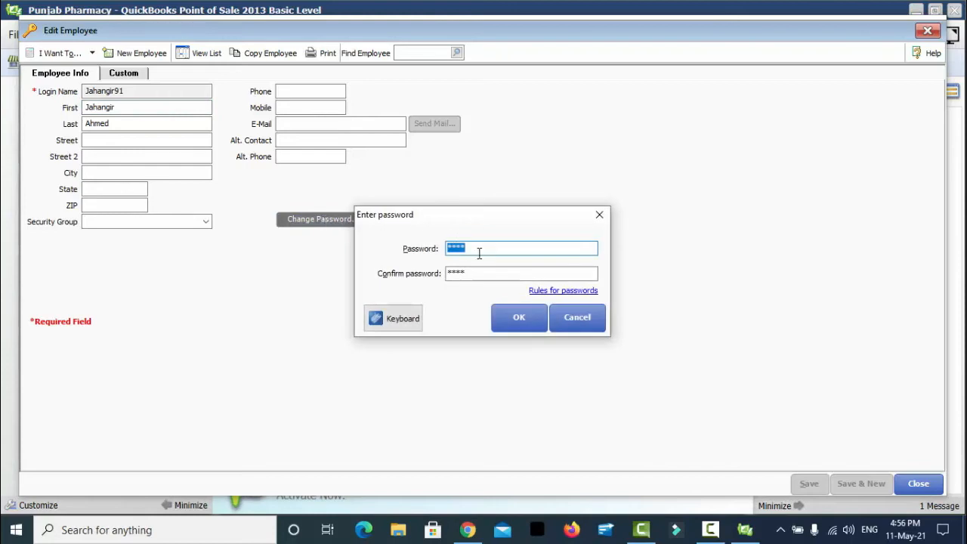
type("1234")
key("Tab")
type("1234")
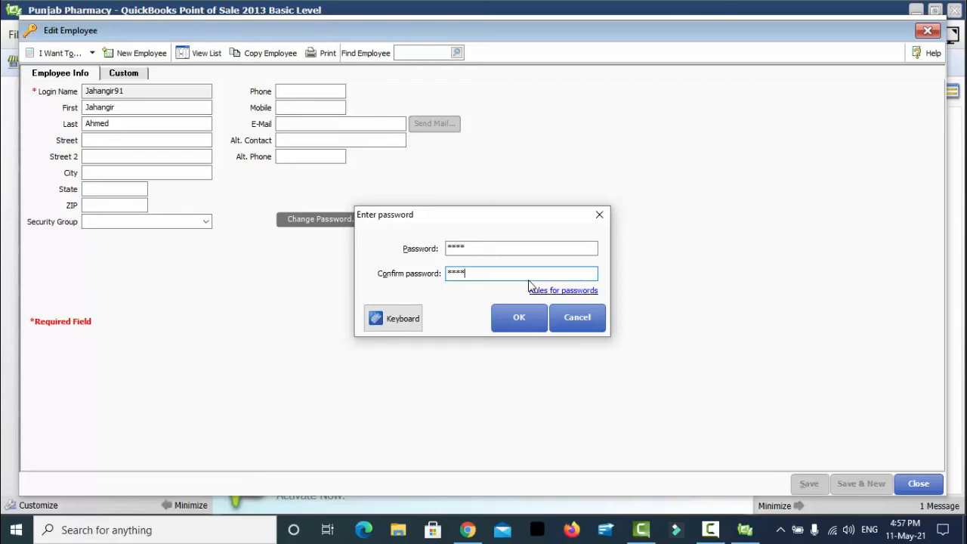
left_click(516, 320)
left_click(817, 485)
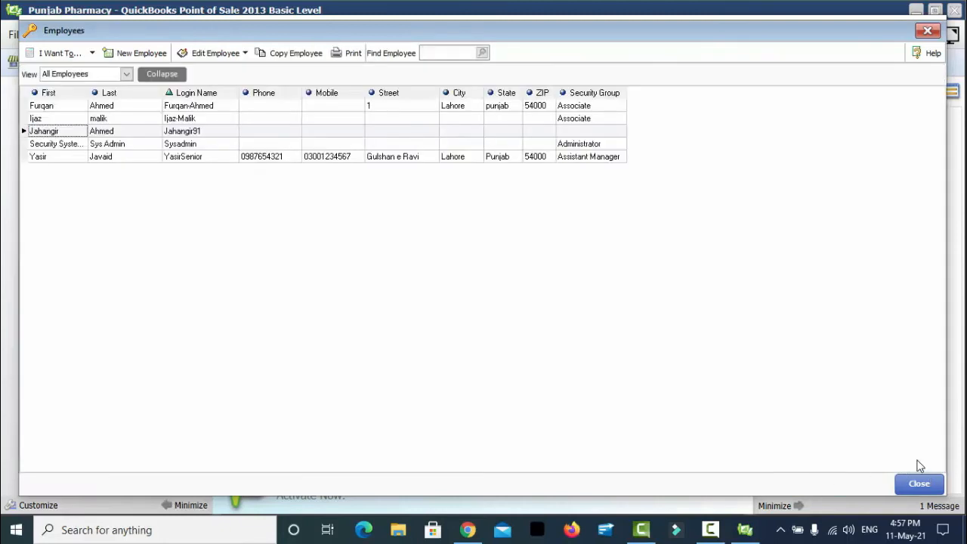
left_click(919, 485)
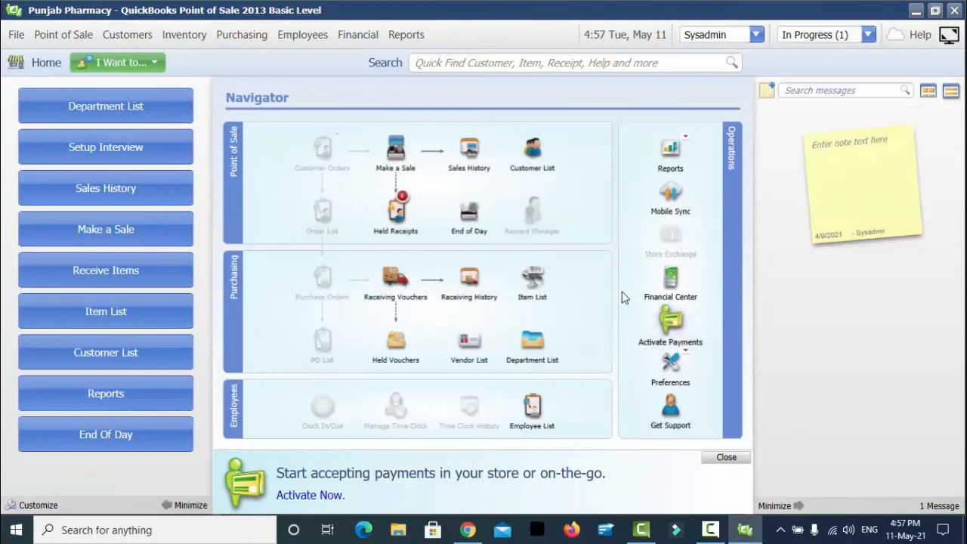
left_click(312, 35)
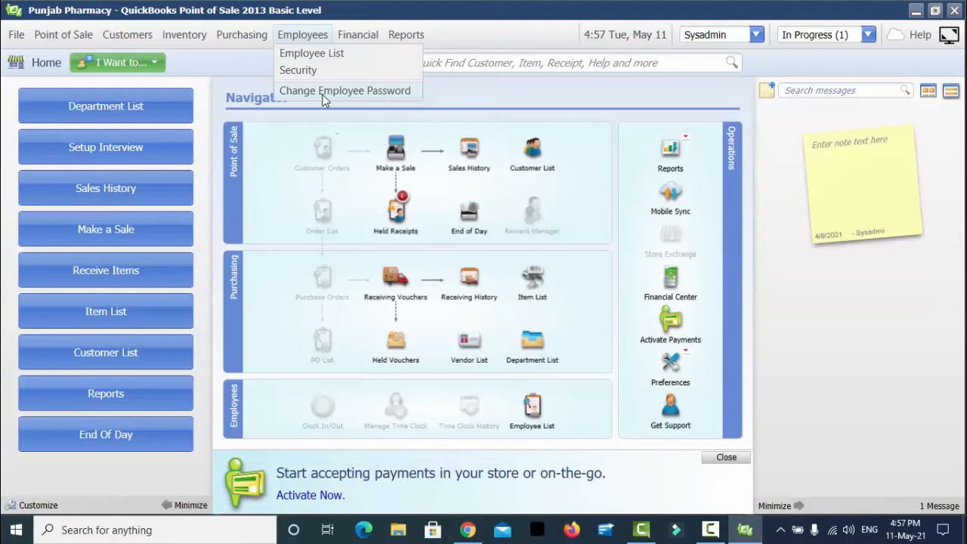
left_click(325, 92)
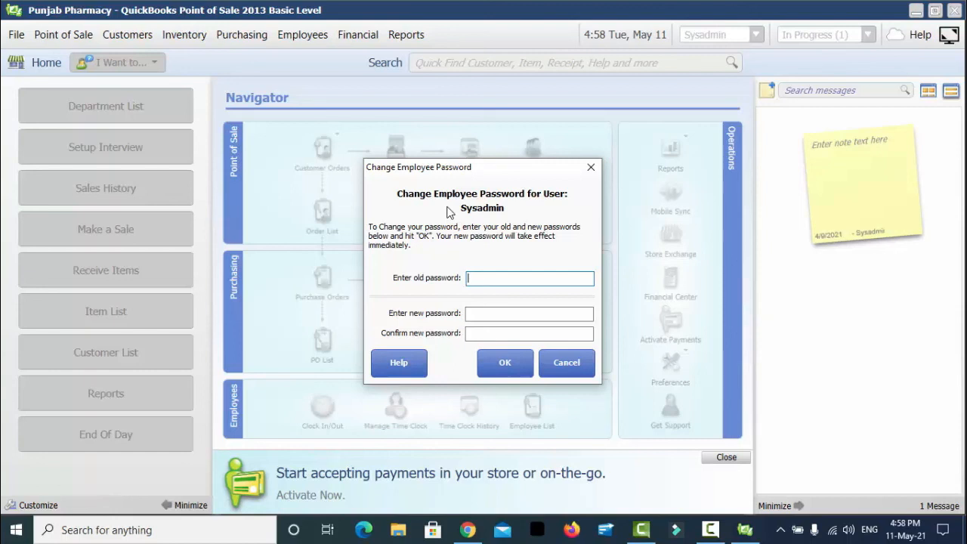
left_click(564, 365)
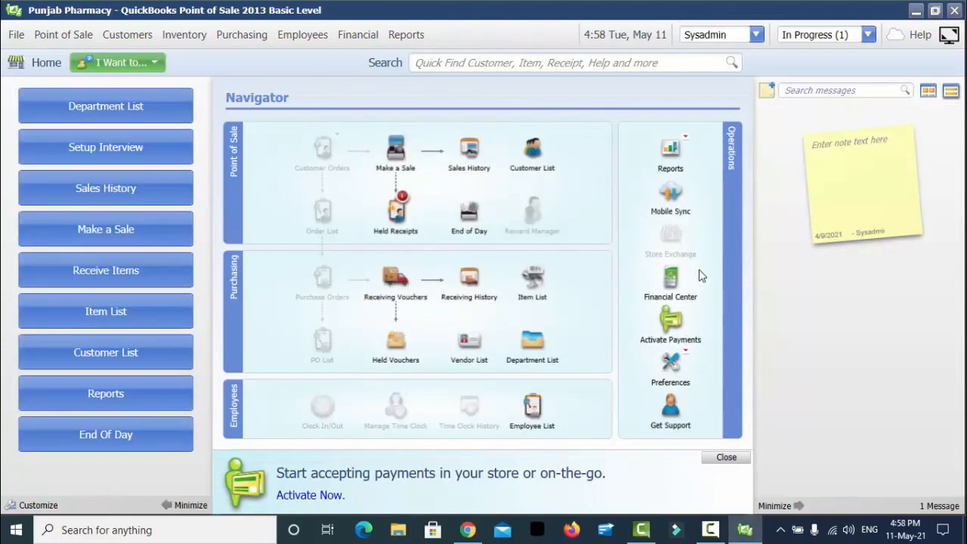